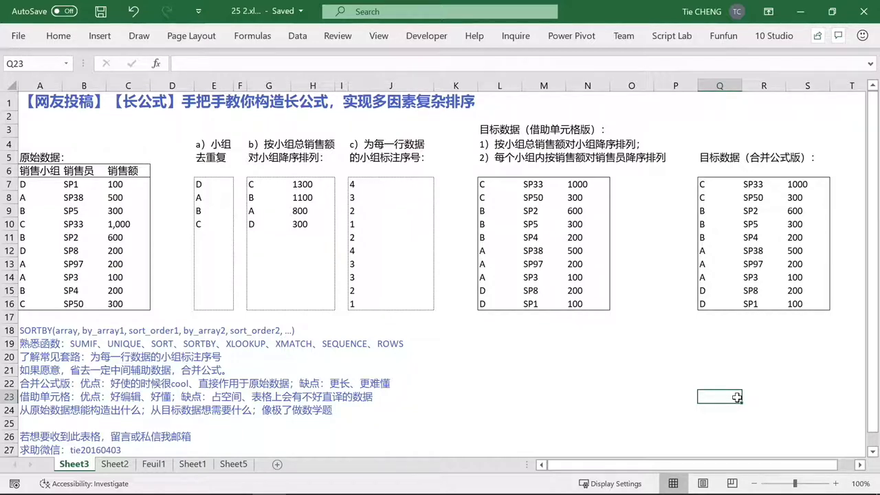
# Inspect the source data: group D, salespeople SP1 to SP5, and amounts 100, 300 and 500
pyautogui.click(51, 187)
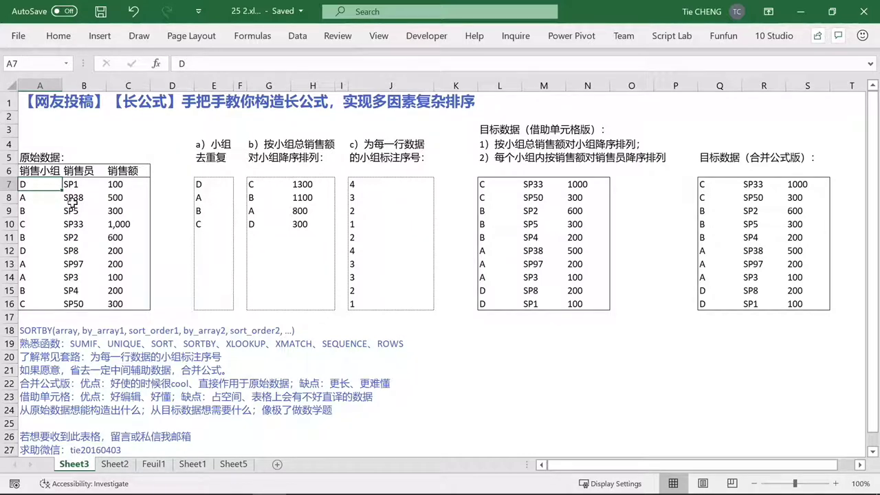
pyautogui.press('Right')
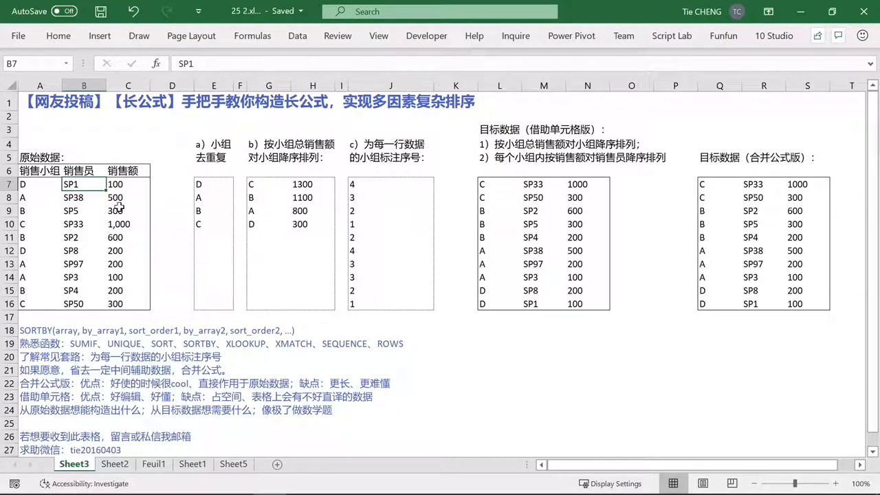
pyautogui.press('Down')
pyautogui.press('Down')
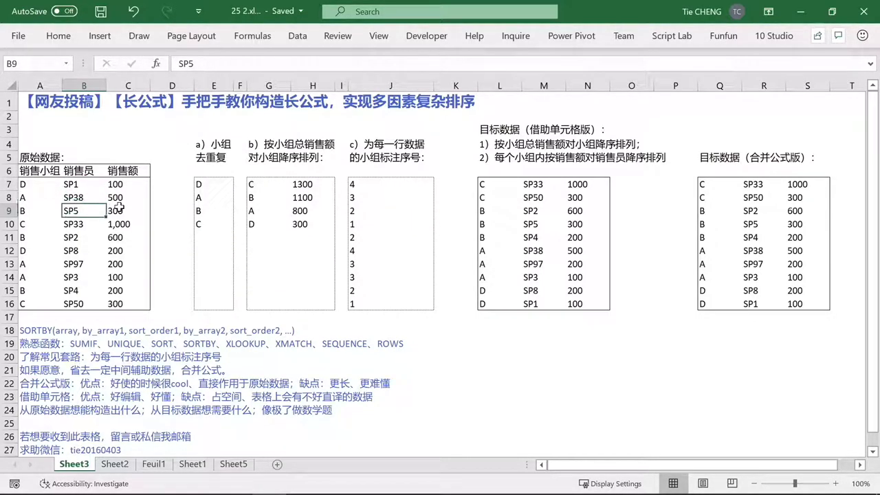
pyautogui.press('Up')
pyautogui.press('Up')
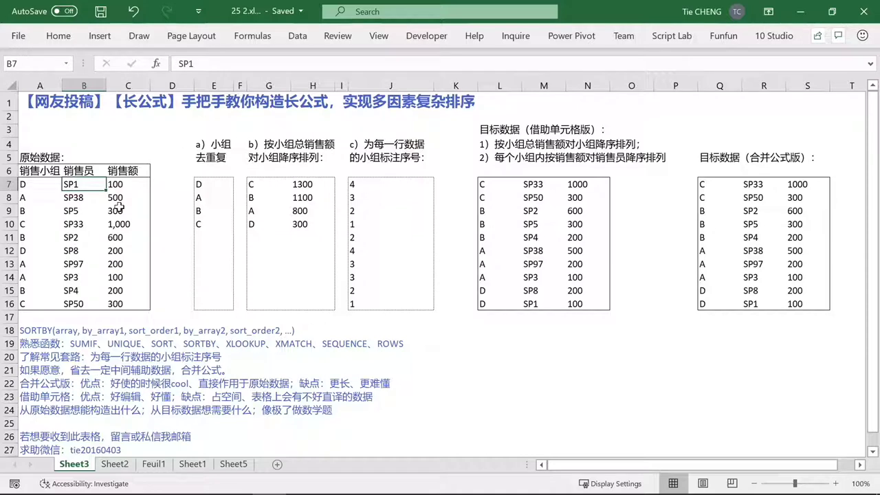
pyautogui.press('Right')
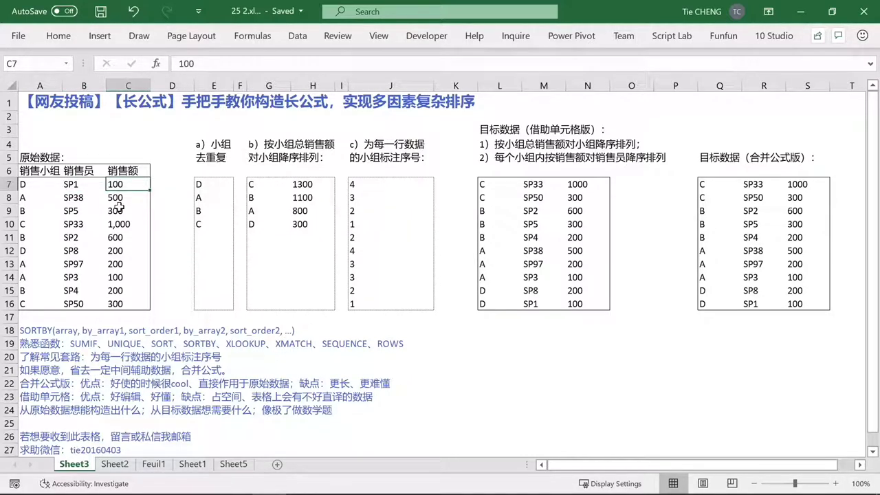
pyautogui.press('Down')
pyautogui.press('Down')
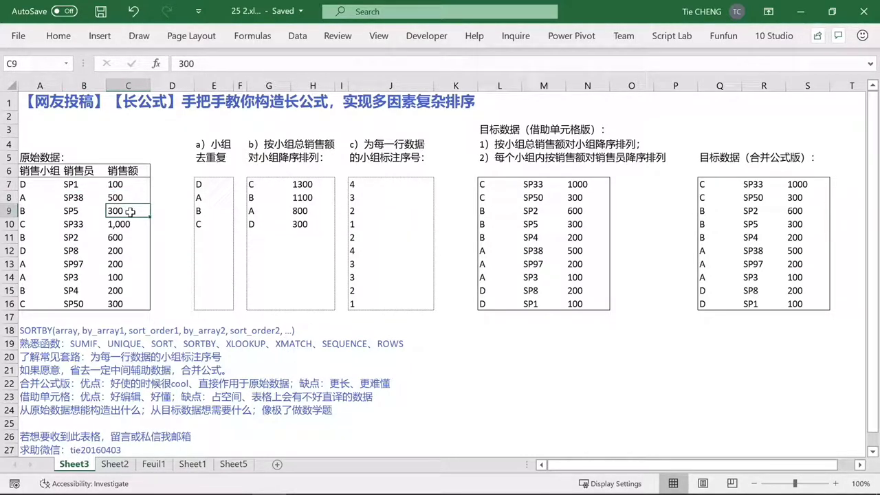
pyautogui.click(131, 195)
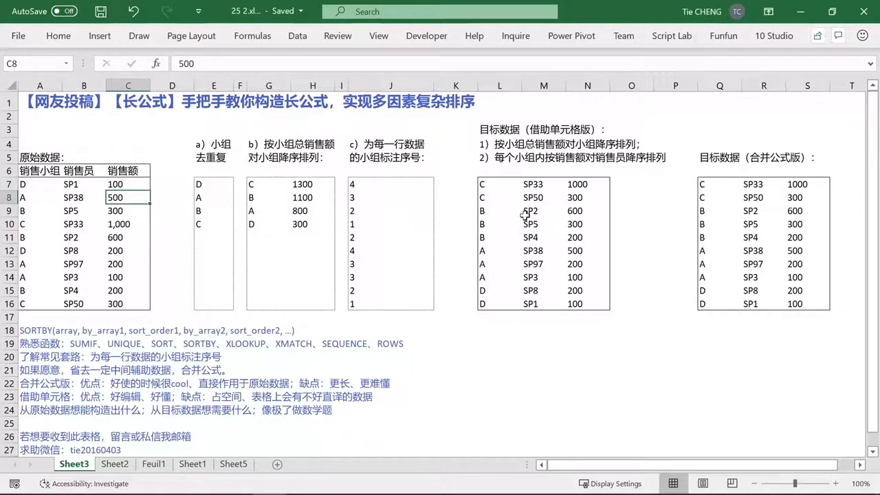
# Inspect the SORTBY-sorted table in L7, from top seller SP33 in group C to SP50
pyautogui.click(498, 186)
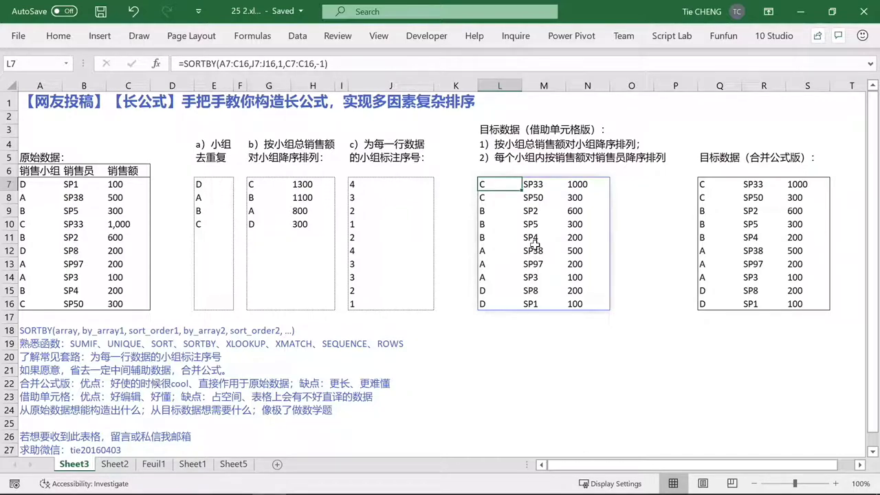
pyautogui.press('Right')
pyautogui.press('Right')
pyautogui.press('Down')
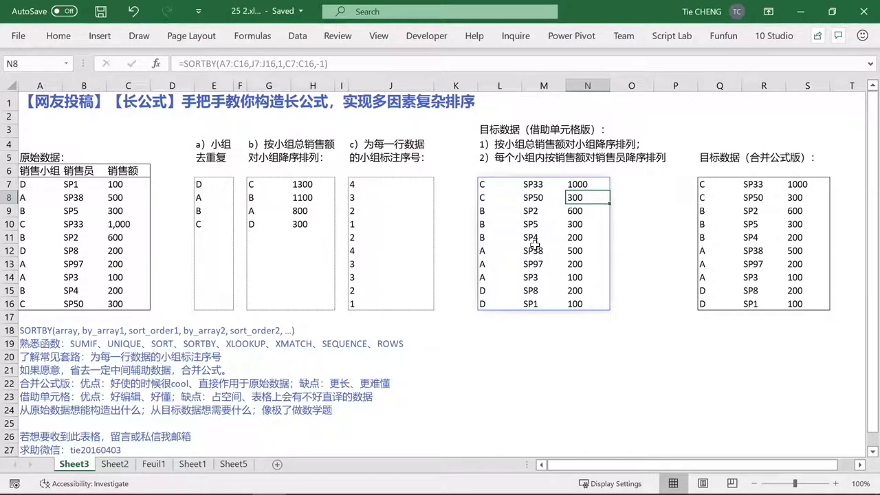
pyautogui.press('Left')
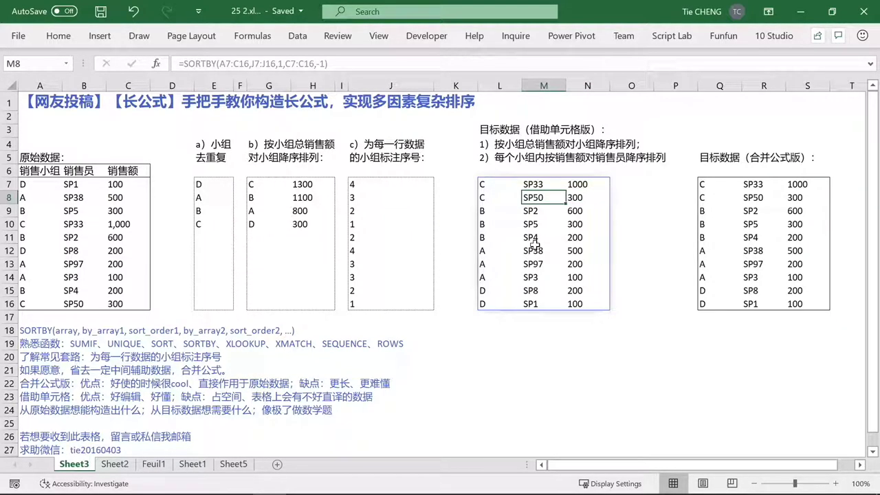
pyautogui.press('Up')
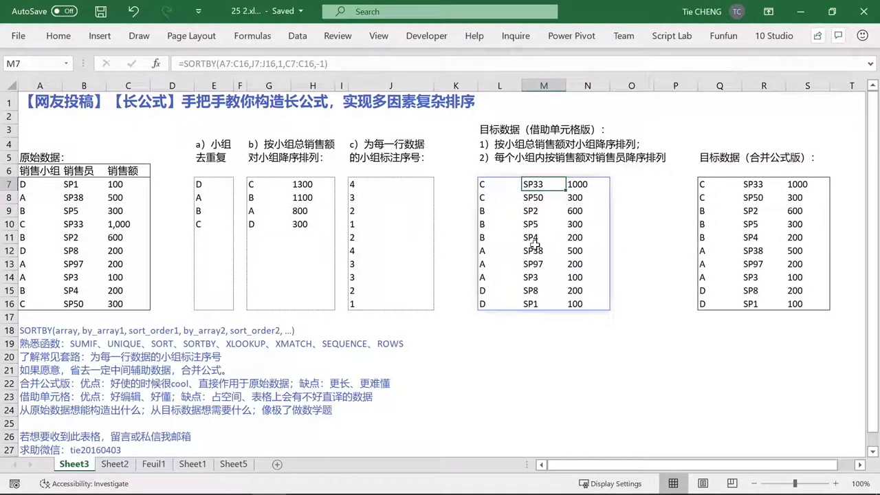
pyautogui.press('Down')
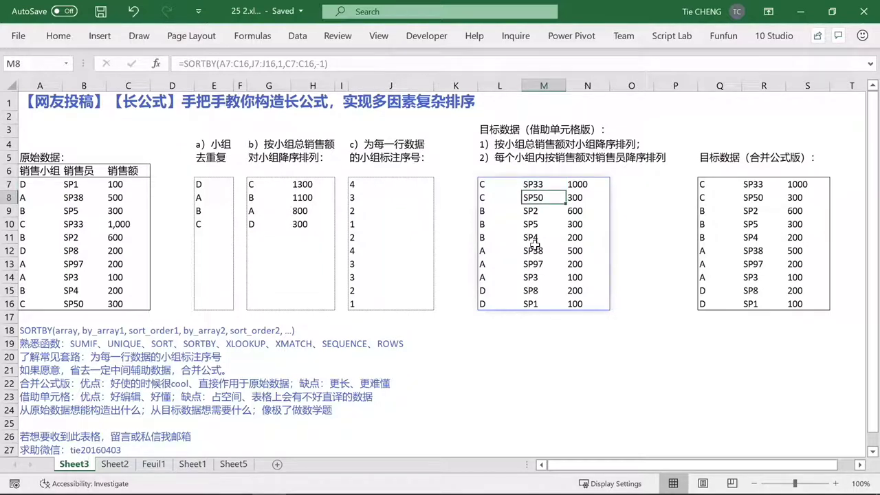
pyautogui.press('Down')
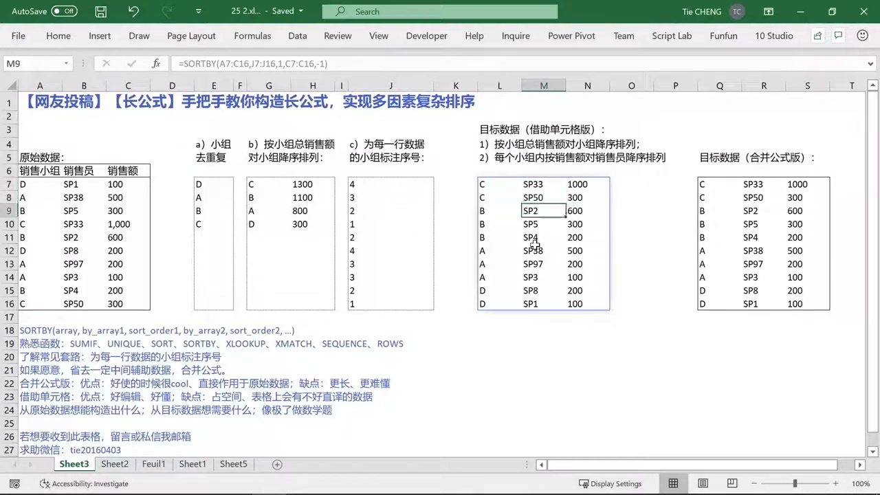
pyautogui.press('Left')
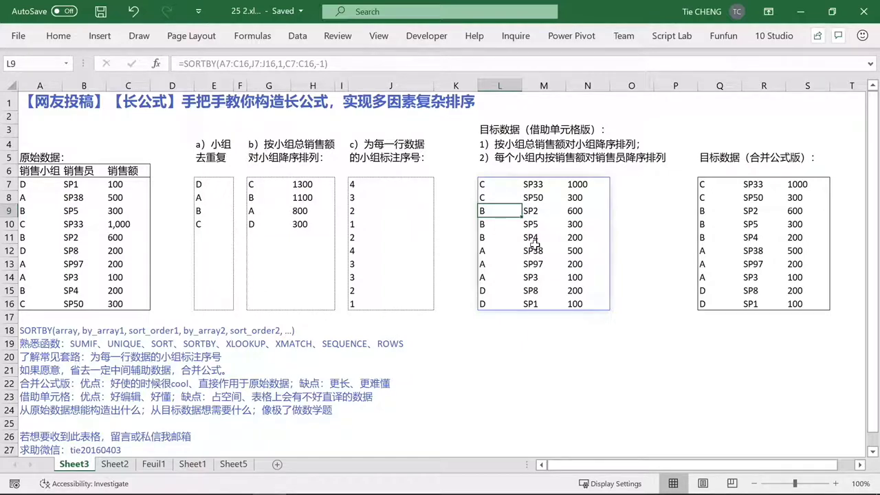
# Review group B's sorted rows: SP2 at 600, then SP5 and SP4
pyautogui.press('Right')
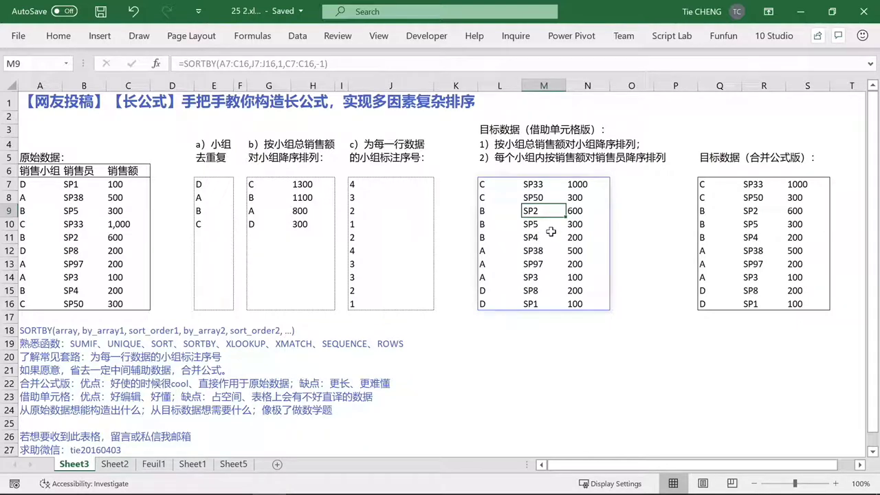
pyautogui.click(534, 226)
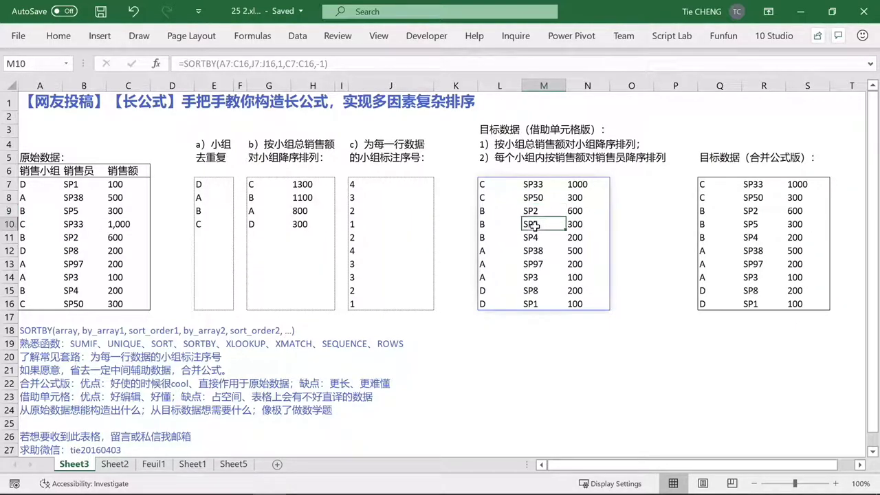
pyautogui.click(534, 237)
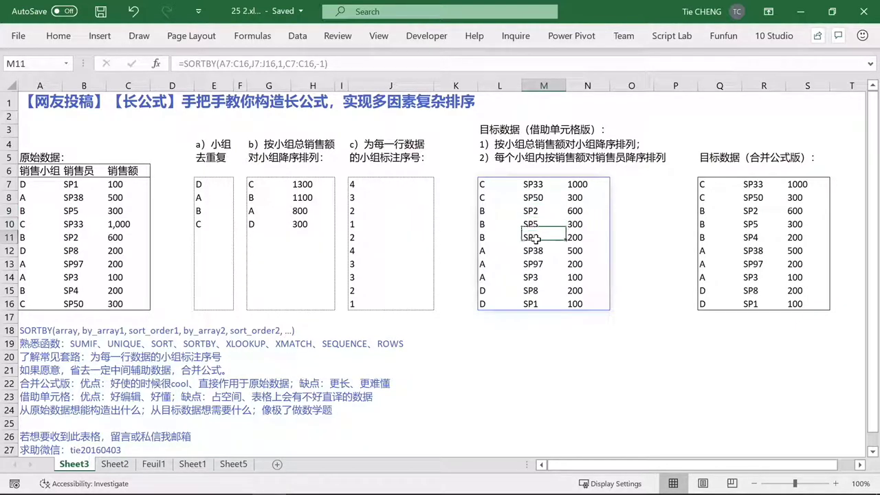
pyautogui.click(575, 212)
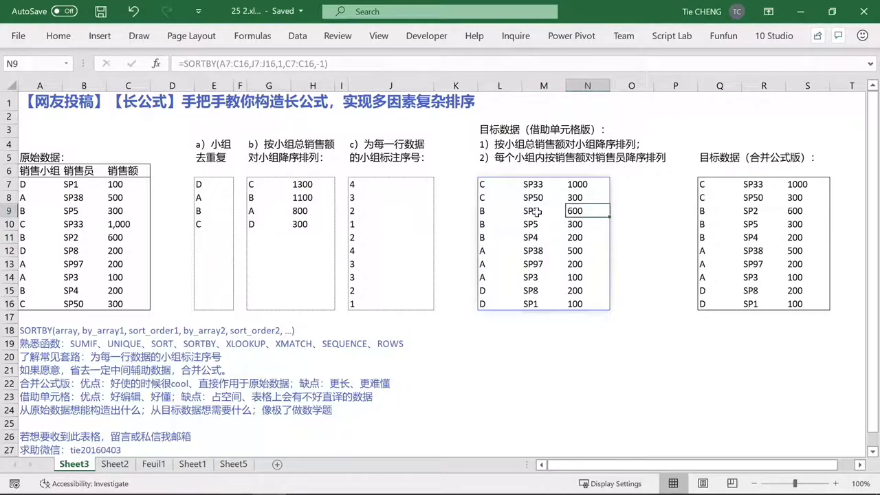
pyautogui.click(535, 212)
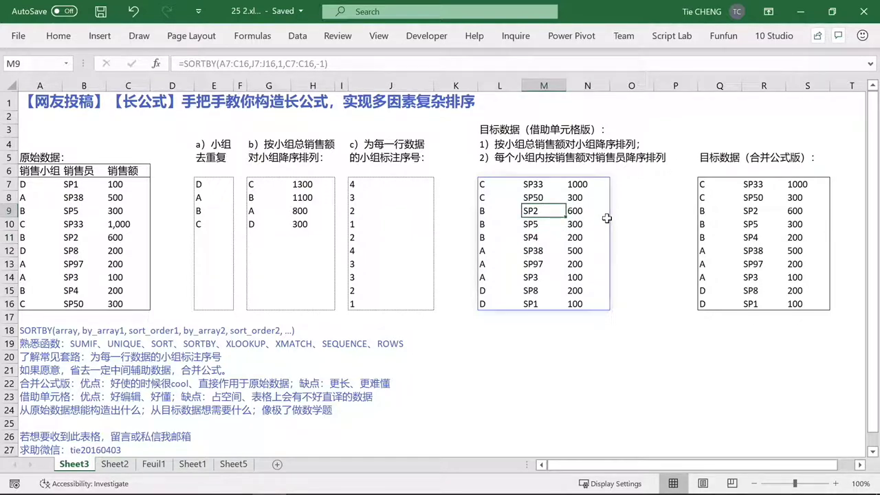
pyautogui.press('Down')
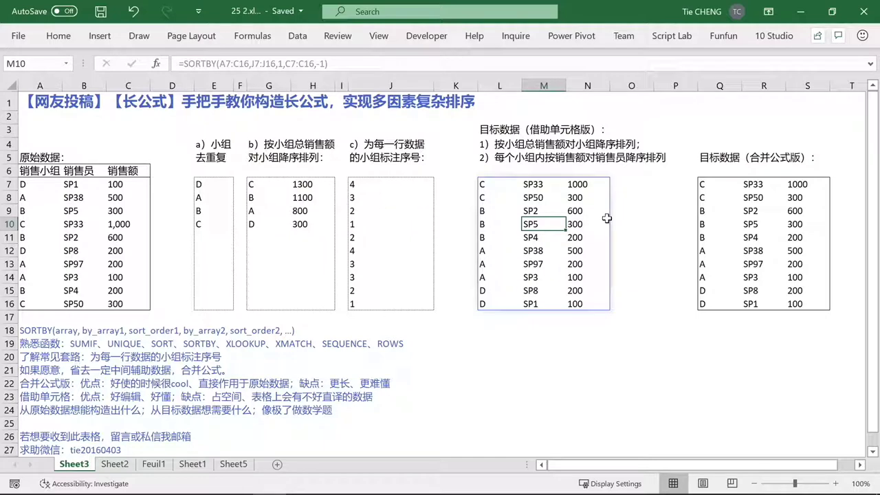
pyautogui.press('Down')
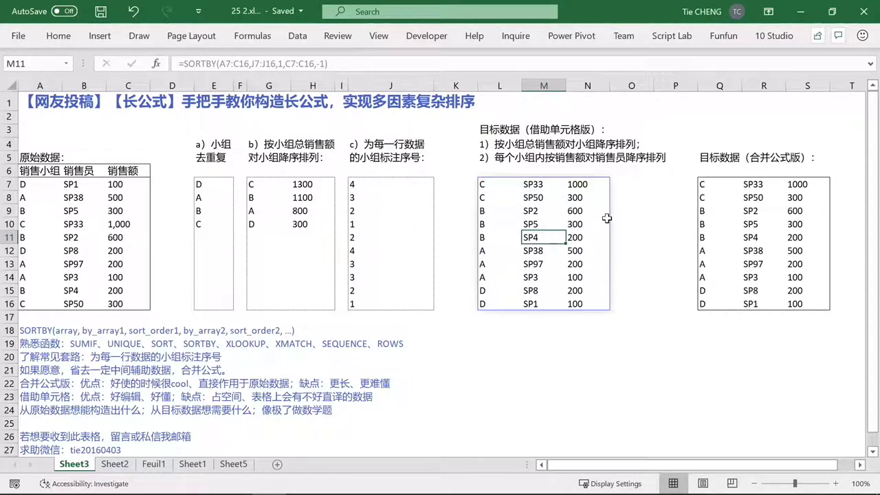
# Check the UNIQUE group list, the group-total ranking, and first row D's XMATCH rank of 4
pyautogui.click(203, 185)
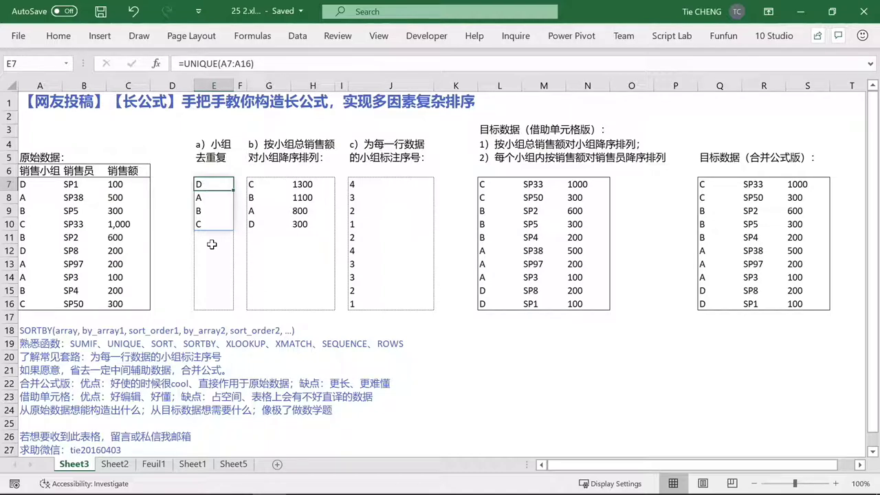
pyautogui.click(262, 186)
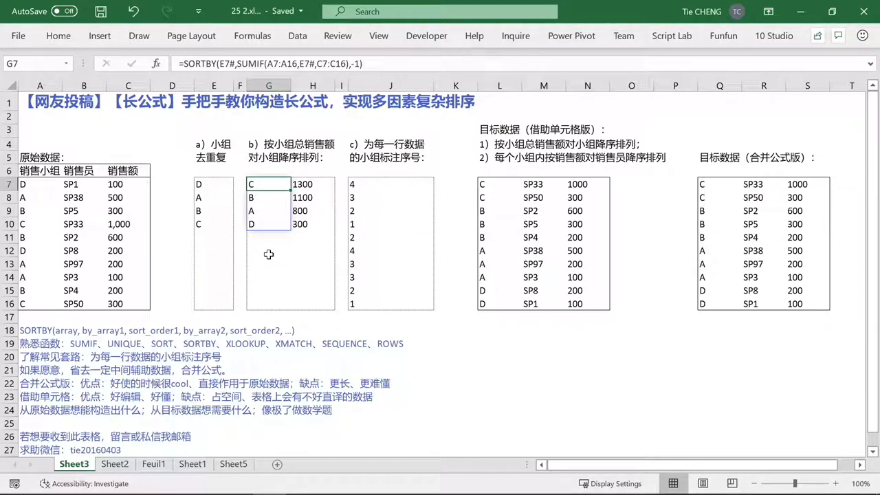
pyautogui.click(354, 185)
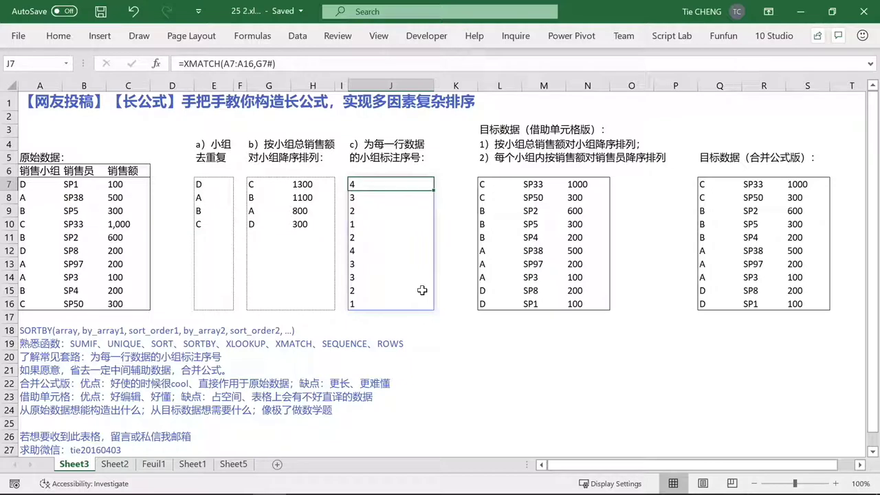
pyautogui.click(40, 185)
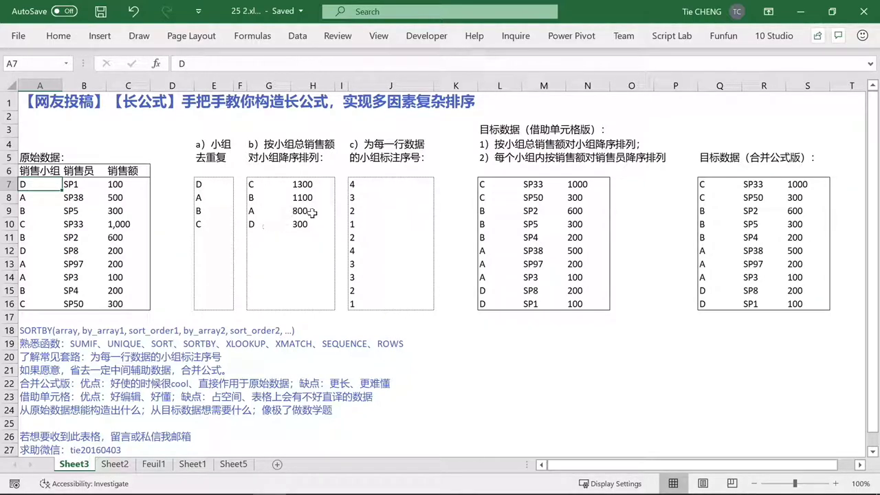
pyautogui.click(354, 187)
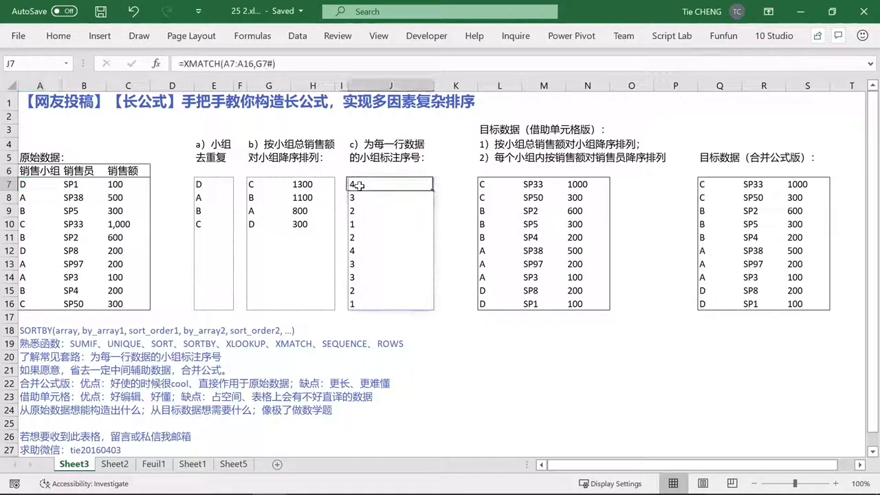
# Compare rows A (rank 3) and B against the XMATCH ranks and SORTBY formula
pyautogui.click(30, 199)
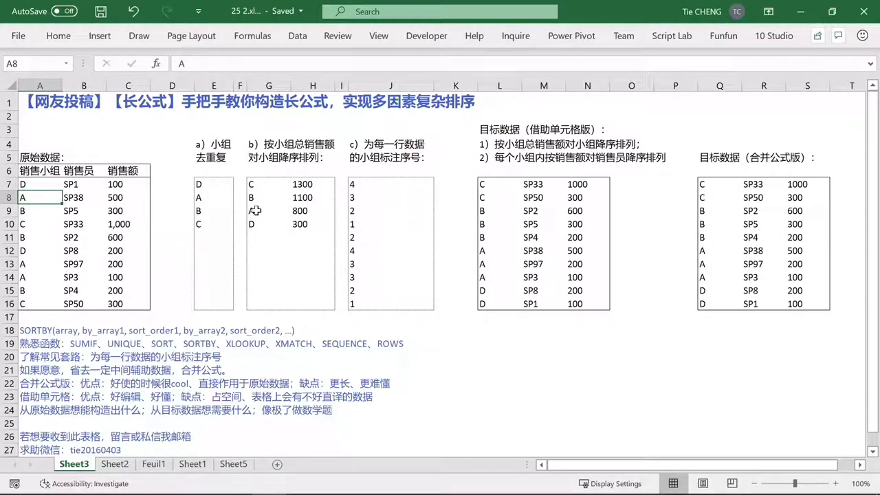
pyautogui.click(388, 199)
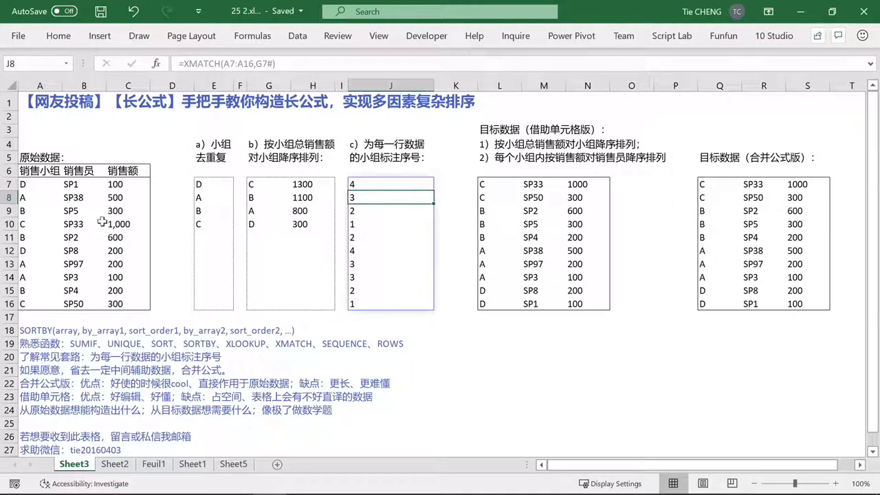
pyautogui.click(41, 212)
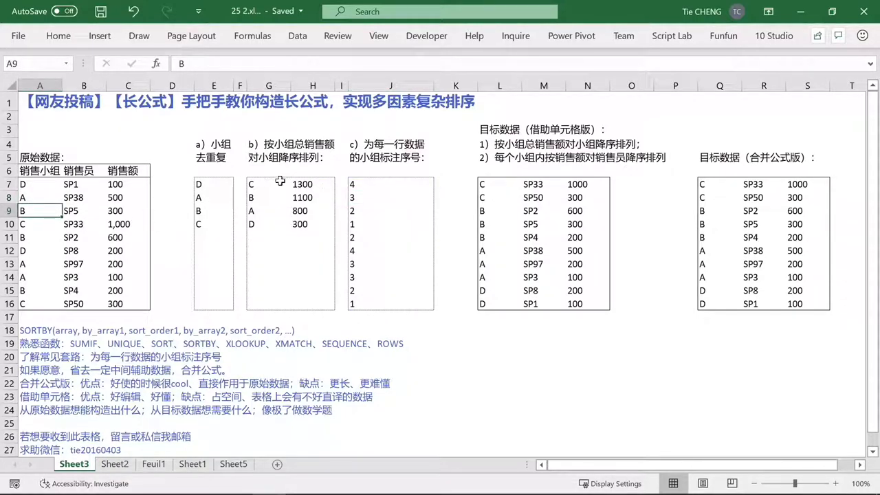
pyautogui.click(371, 212)
pyautogui.click(500, 185)
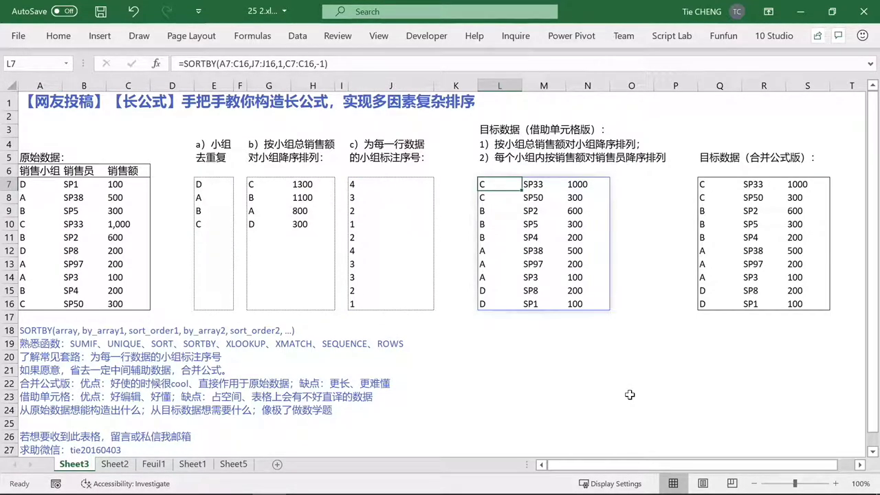
# Save the workbook and review the UNIQUE formula in E7 without changing it
pyautogui.hotkey('ctrl', 's')
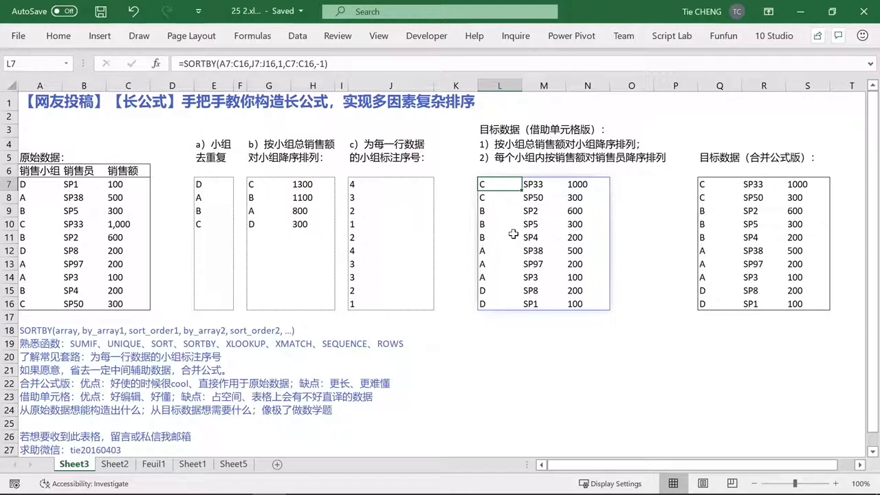
pyautogui.click(222, 183)
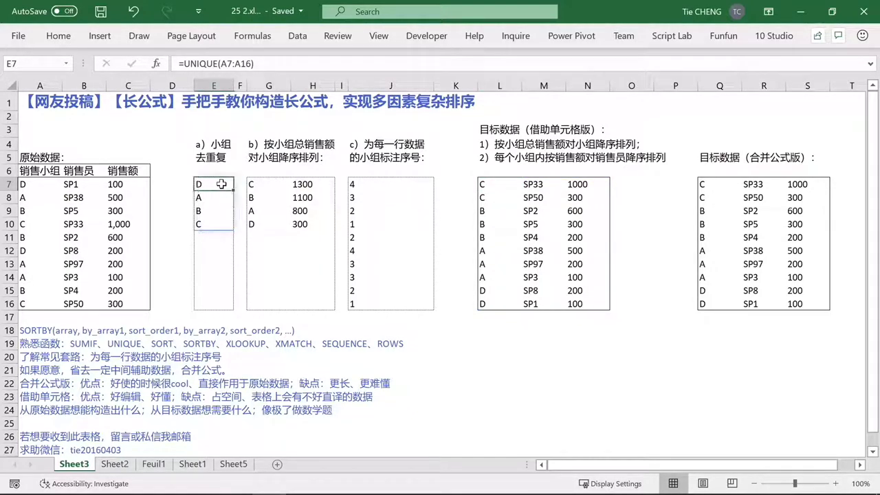
pyautogui.click(285, 68)
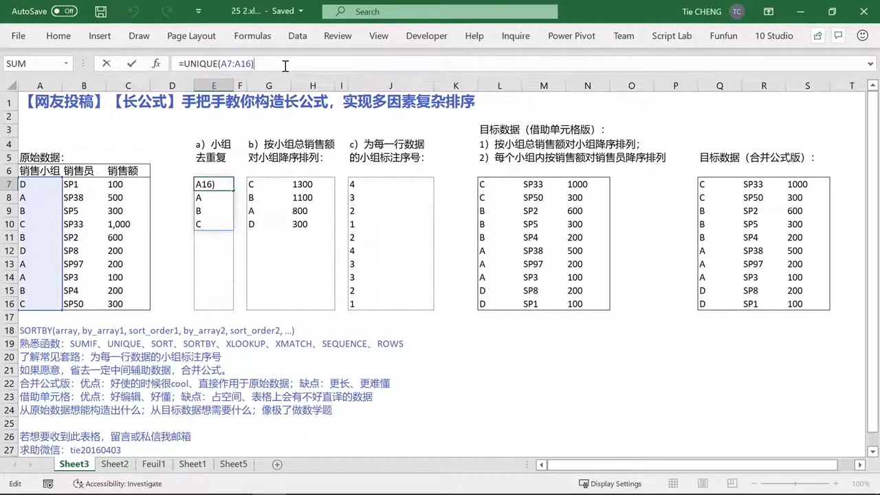
pyautogui.press('Escape')
# Re-enter and commit the SORTBY formula in G7 and the XMATCH formula in J7
pyautogui.click(282, 181)
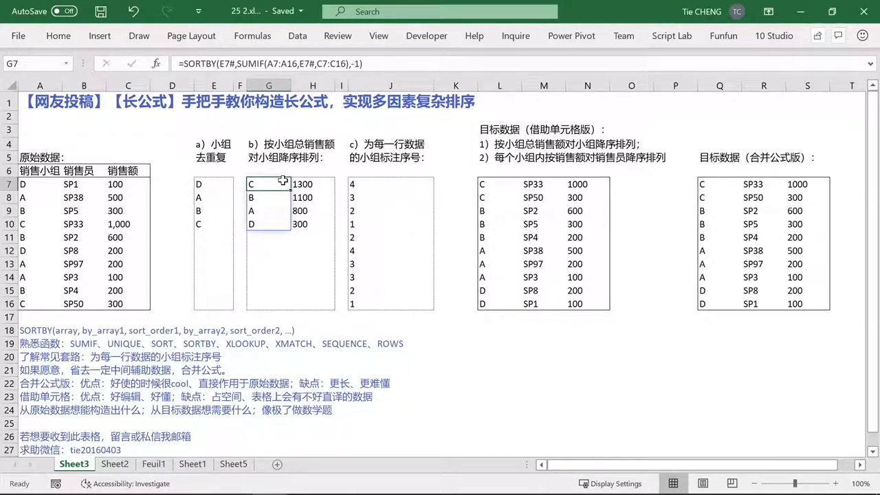
pyautogui.click(380, 66)
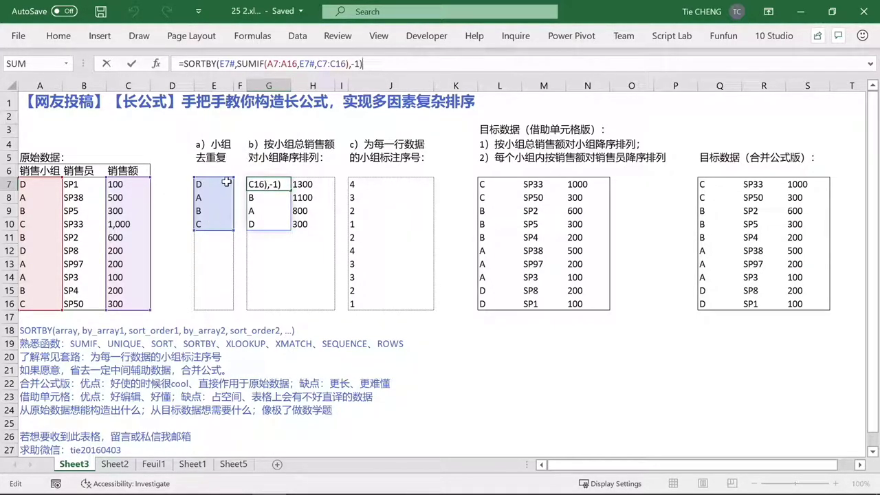
pyautogui.hotkey('ctrl', 'Return')
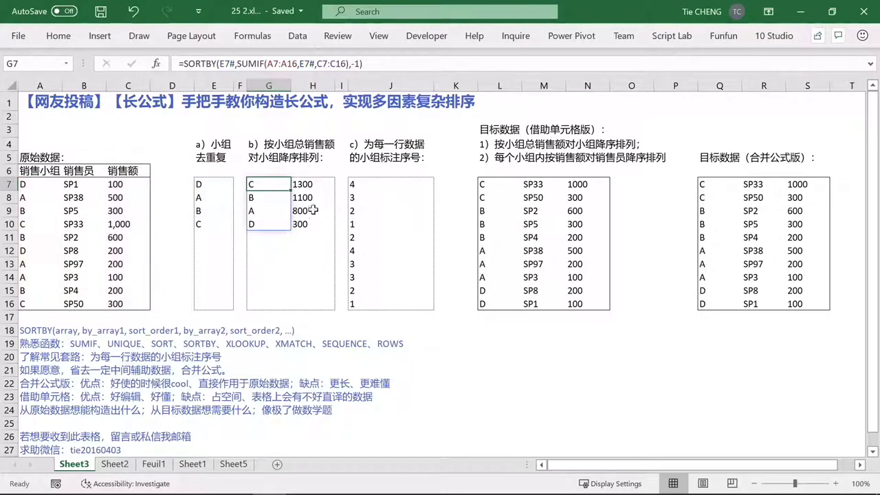
pyautogui.click(361, 182)
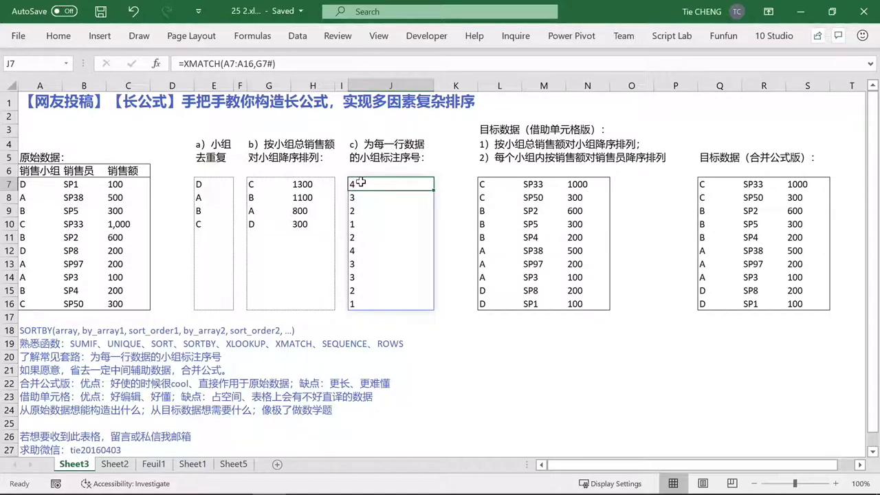
pyautogui.click(319, 62)
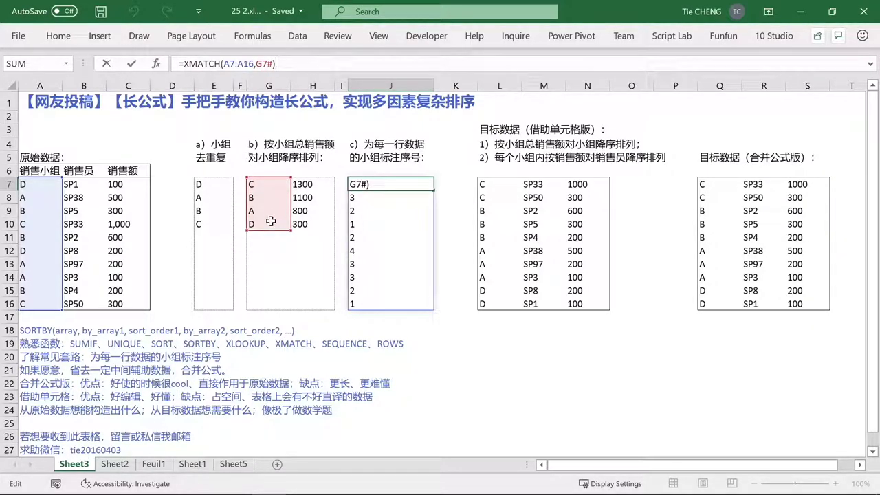
pyautogui.hotkey('ctrl', 'Return')
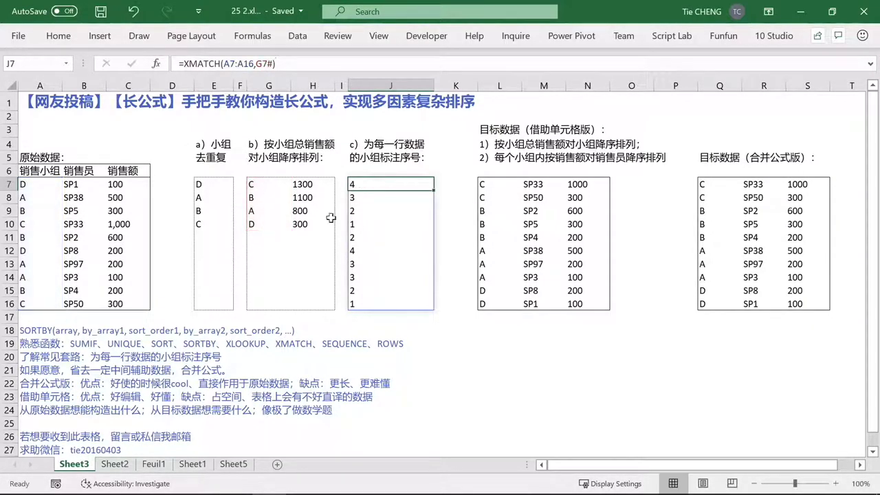
# Show the final SORTBY formula in L7 inside its cell, then commit it
pyautogui.click(496, 185)
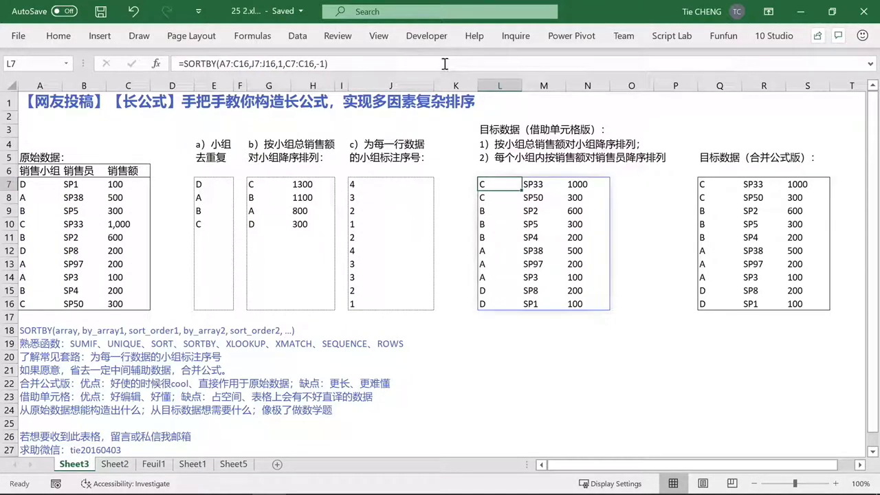
pyautogui.click(444, 63)
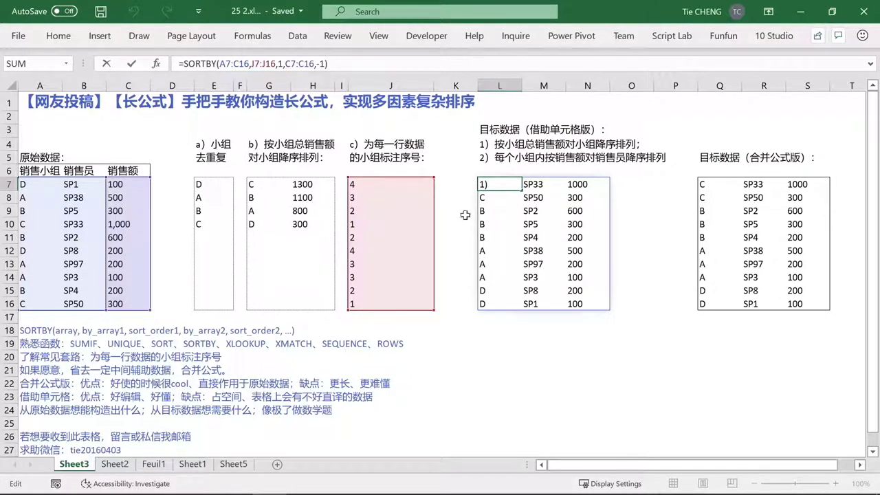
pyautogui.press('Escape')
pyautogui.press('F2')
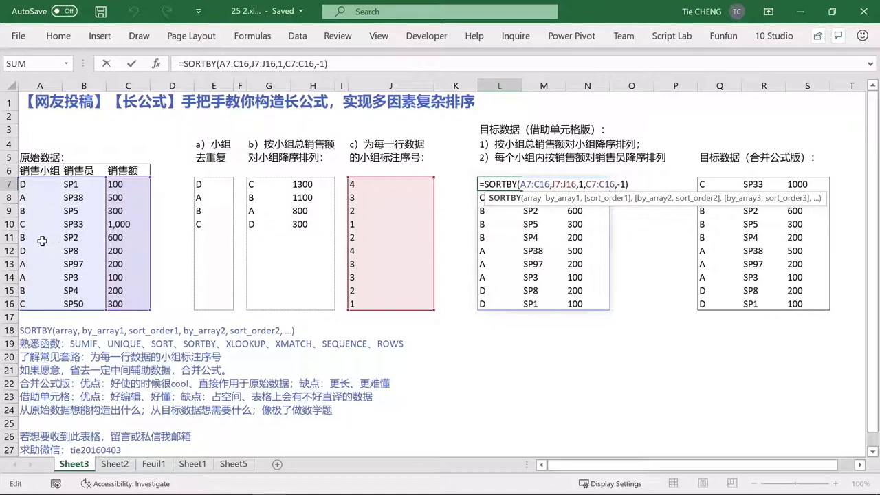
pyautogui.click(487, 213)
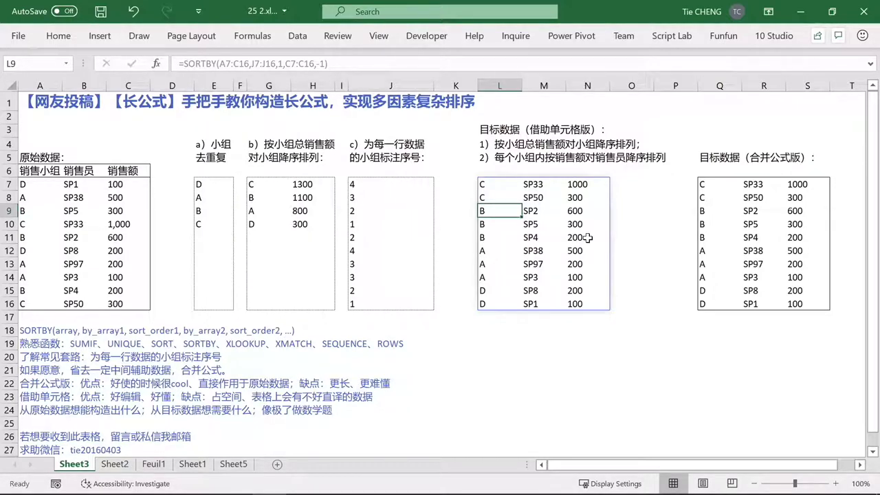
# Read the notes in A19 to A21 on the functions used and merging the formulas
pyautogui.click(54, 345)
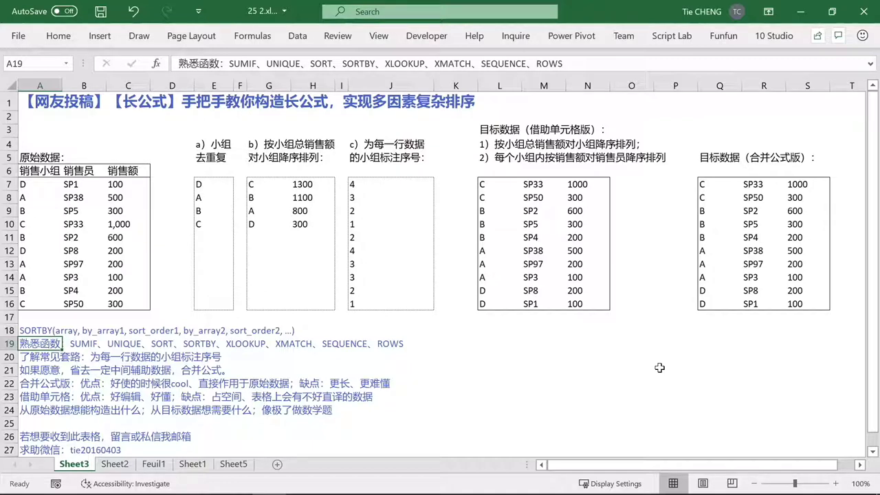
pyautogui.press('Down')
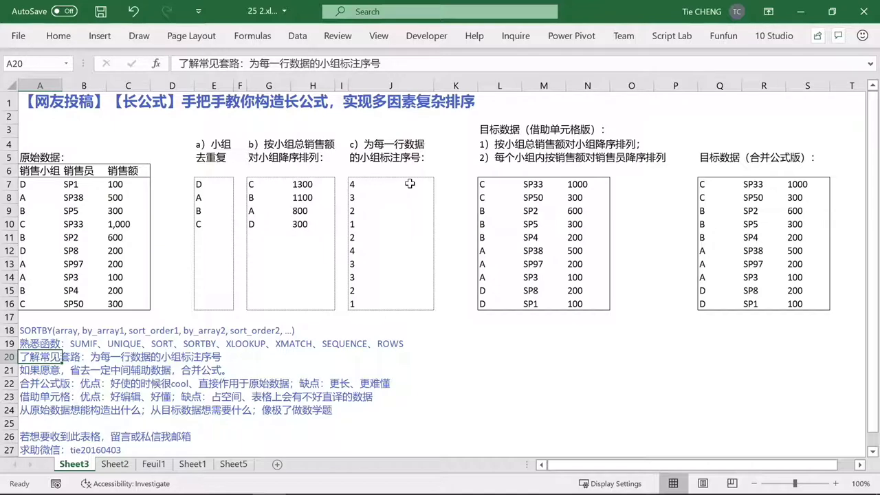
pyautogui.click(49, 372)
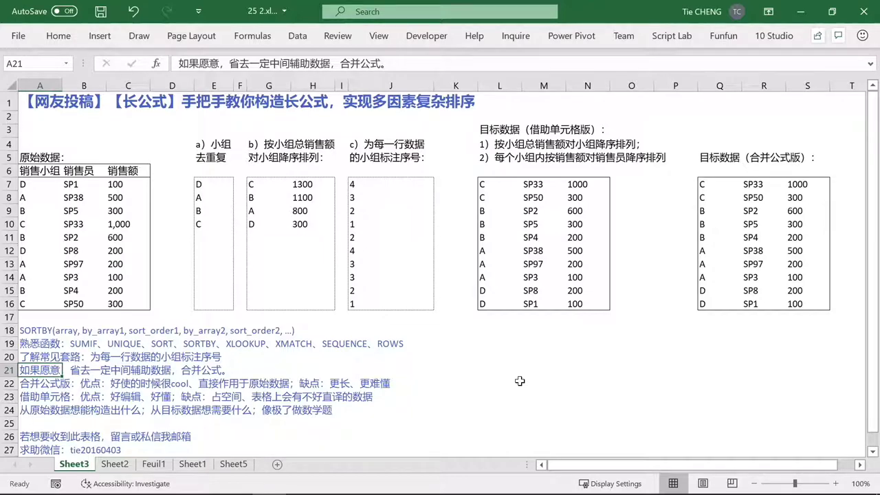
pyautogui.doubleClick(721, 185)
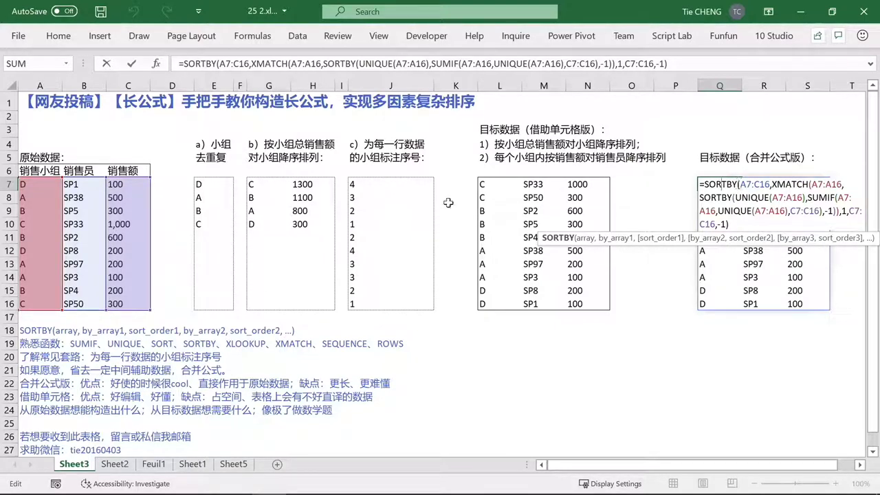
# Commit Q7's combined formula, then select the pros-and-cons note in A22
pyautogui.click(685, 61)
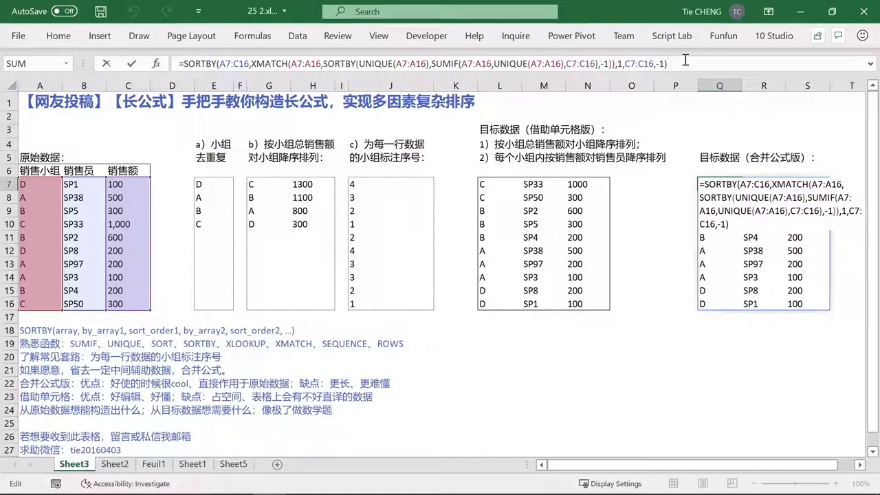
pyautogui.press('Return')
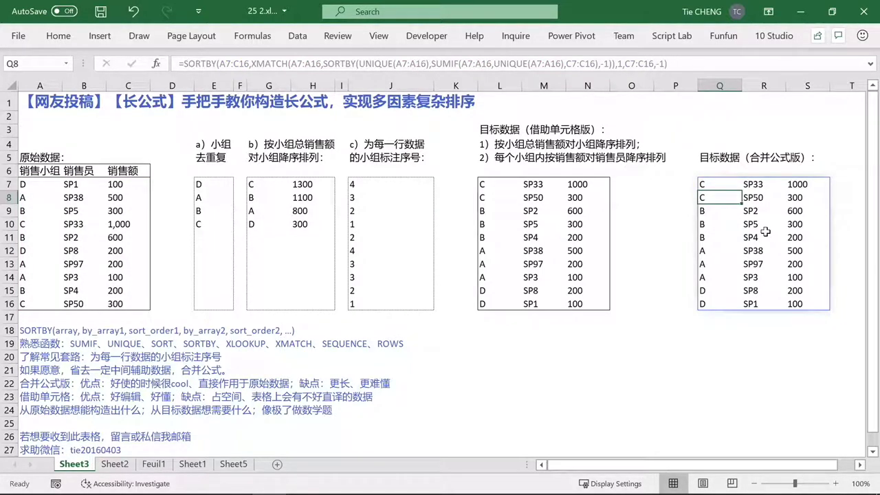
pyautogui.click(33, 387)
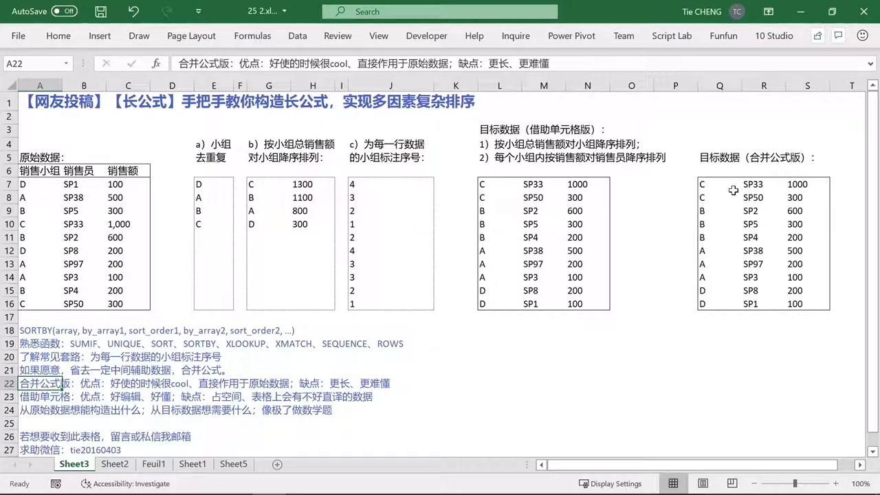
pyautogui.click(731, 186)
pyautogui.doubleClick(731, 187)
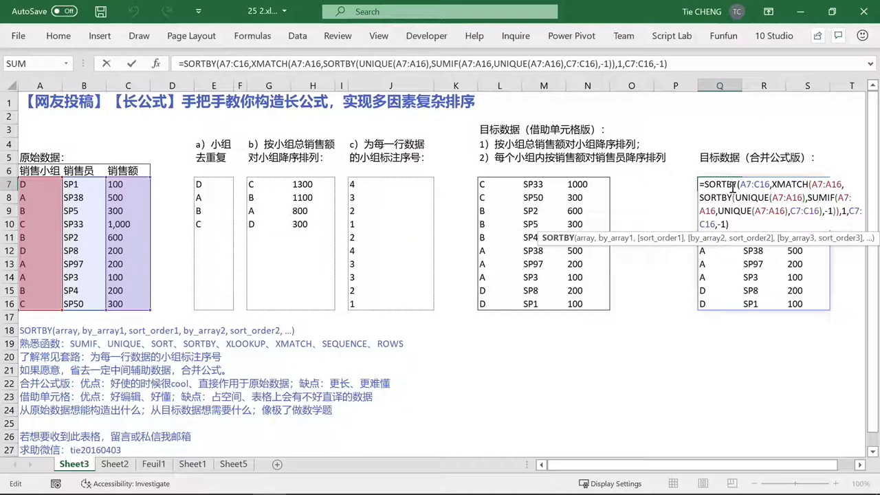
pyautogui.press('Escape')
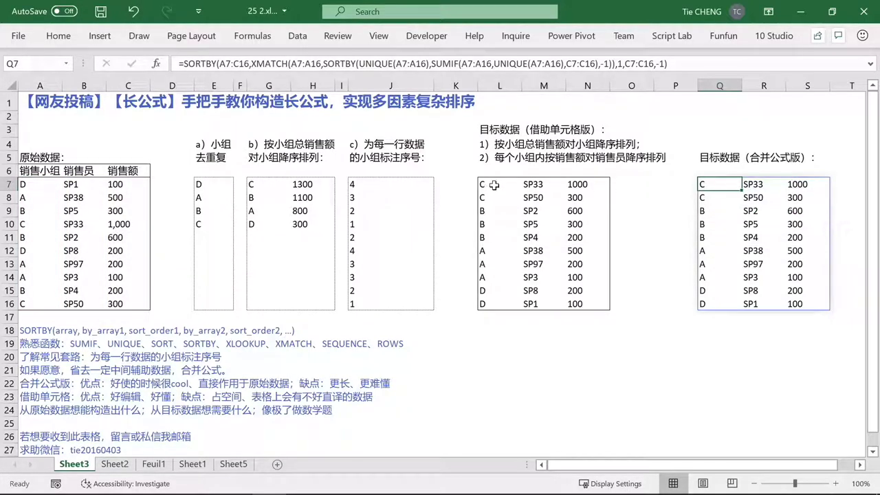
pyautogui.doubleClick(493, 186)
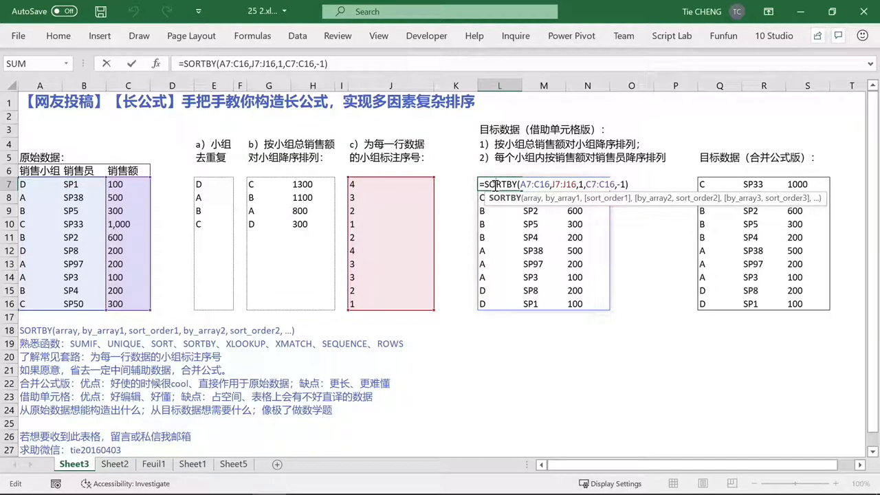
pyautogui.click(132, 64)
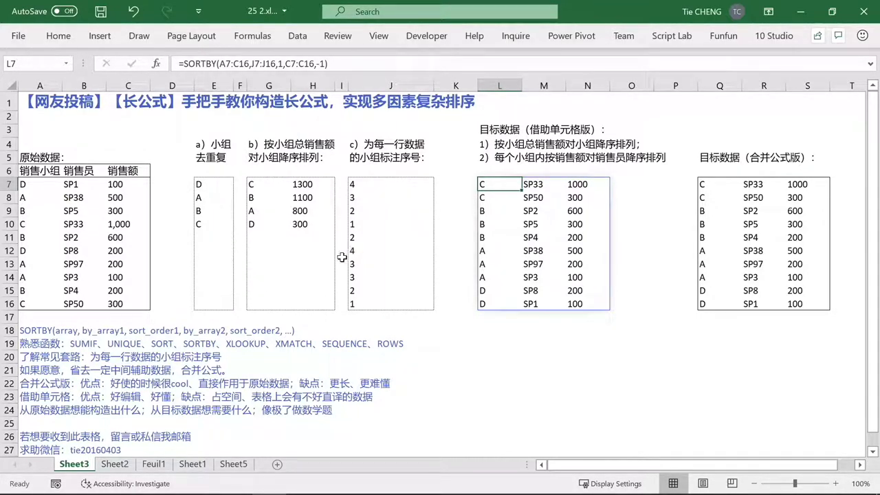
pyautogui.click(40, 409)
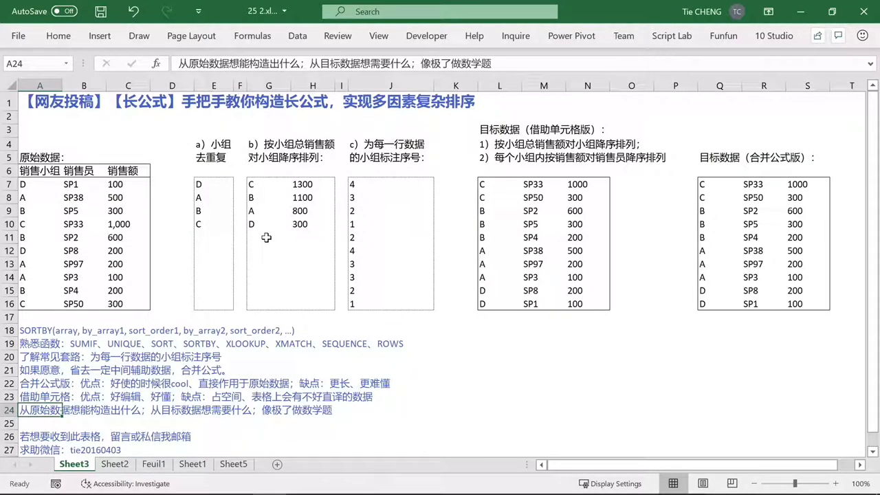
pyautogui.click(497, 184)
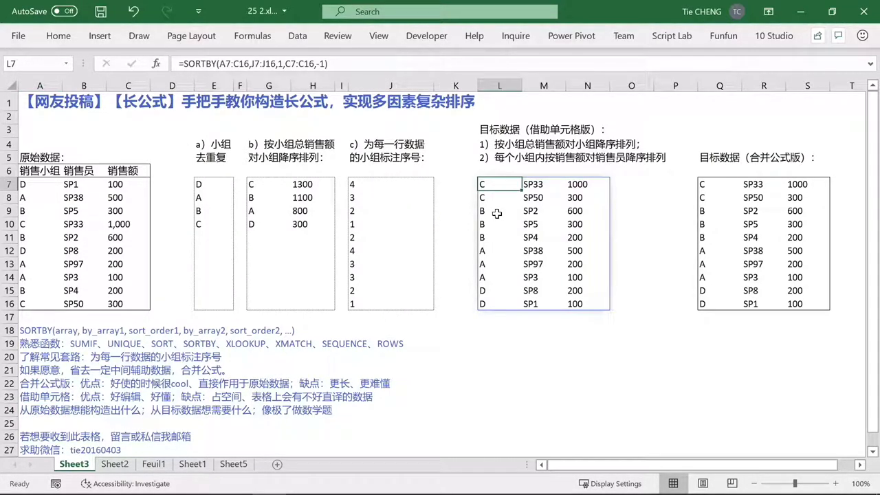